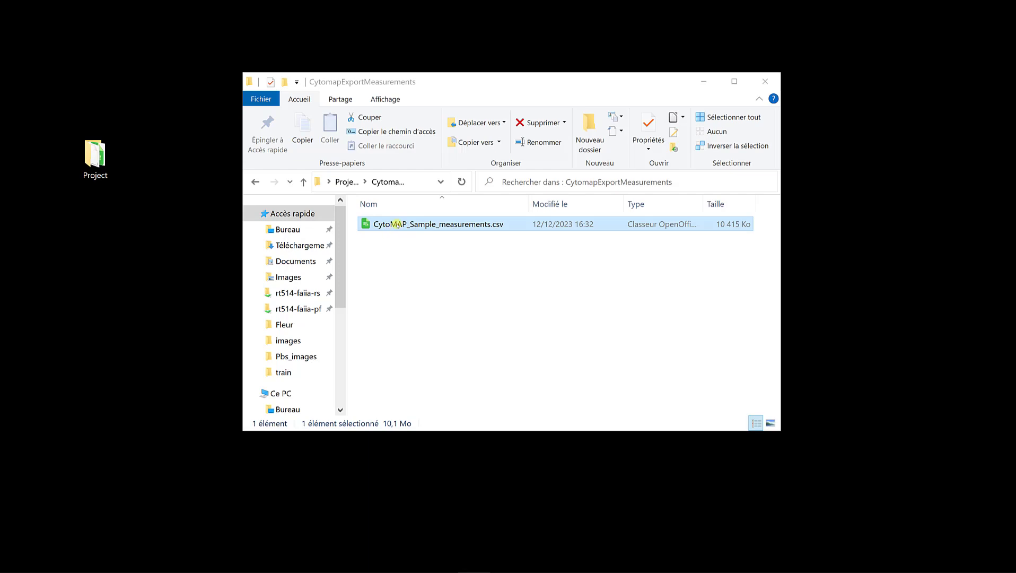
Step: Switch to QuPath and make the CD4, CD8 and DAPI channels visible alongside FOXP3 in Brightness & contrast
mouse_move(437, 567)
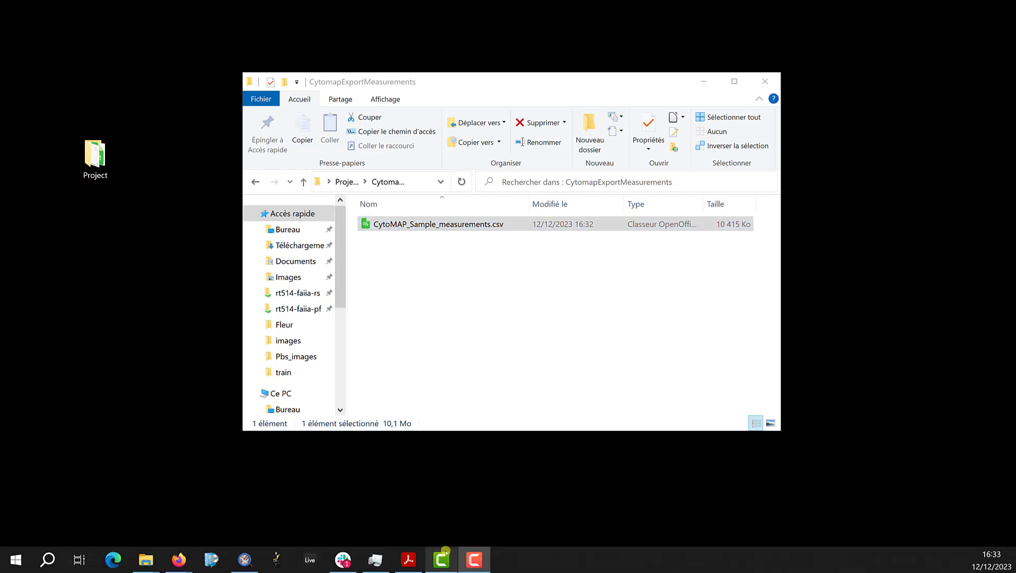
left_click(248, 558)
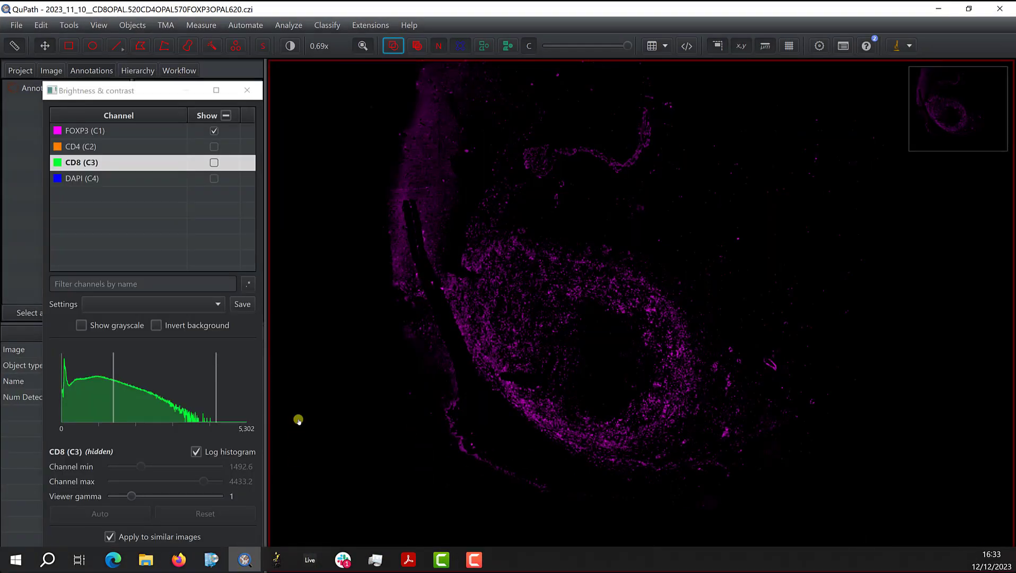
left_click(247, 90)
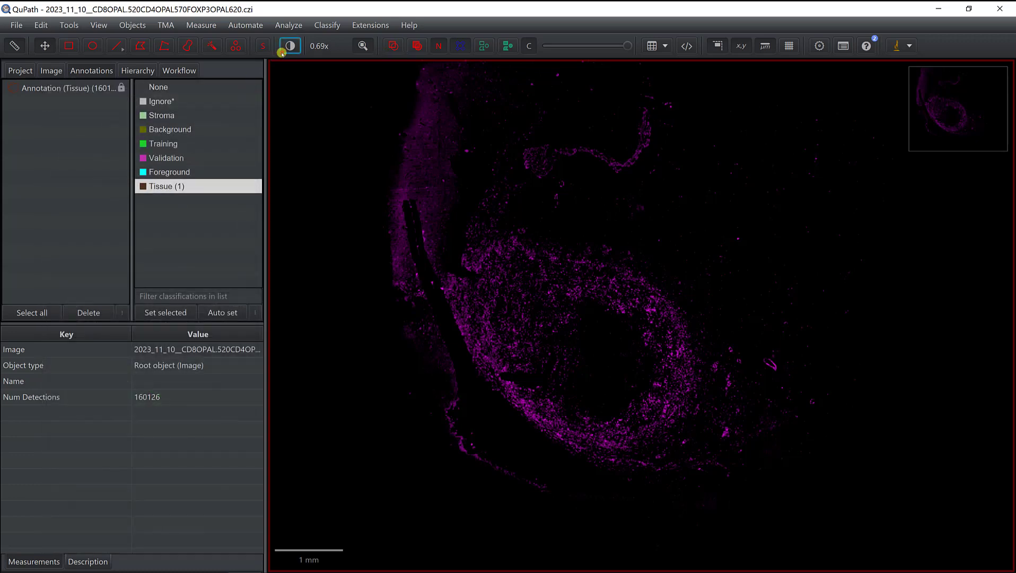
left_click(290, 46)
left_click(572, 91)
left_click(572, 107)
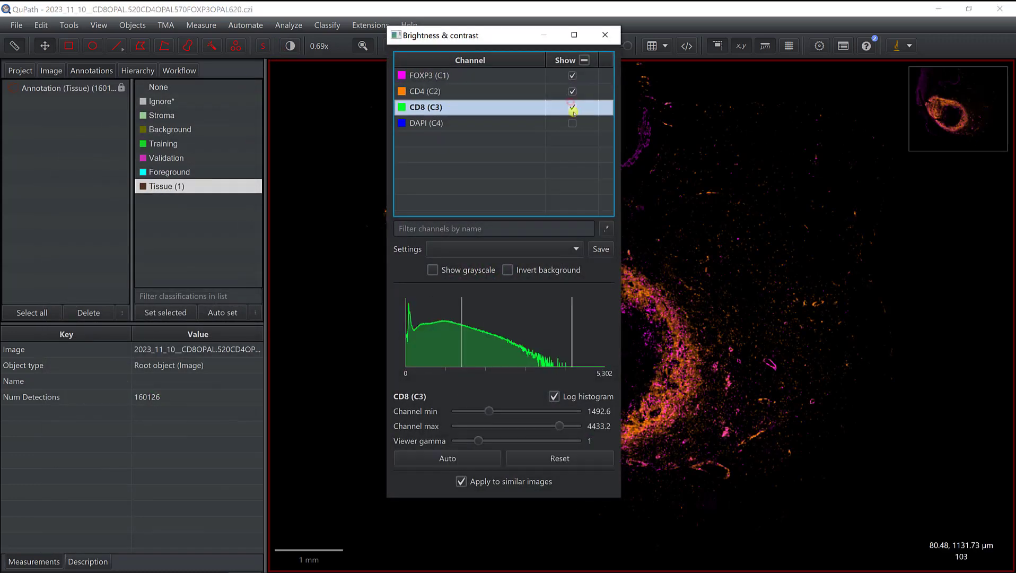
left_click(572, 123)
left_click(605, 35)
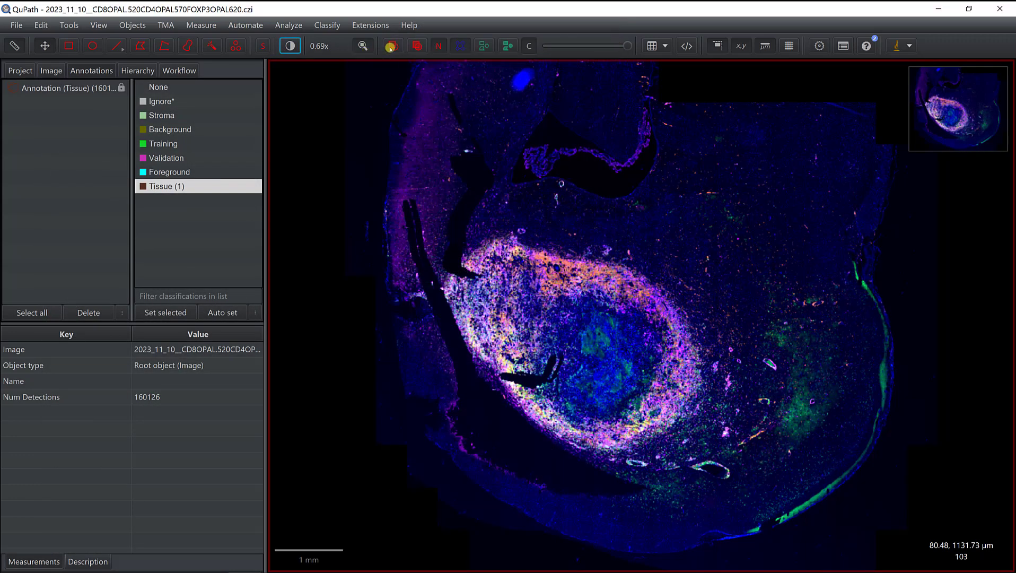
Step: Show the cell detections and open the script Import_Cytomap_output_files.groovy from the Project's Script folder in the Script Editor
left_click(484, 46)
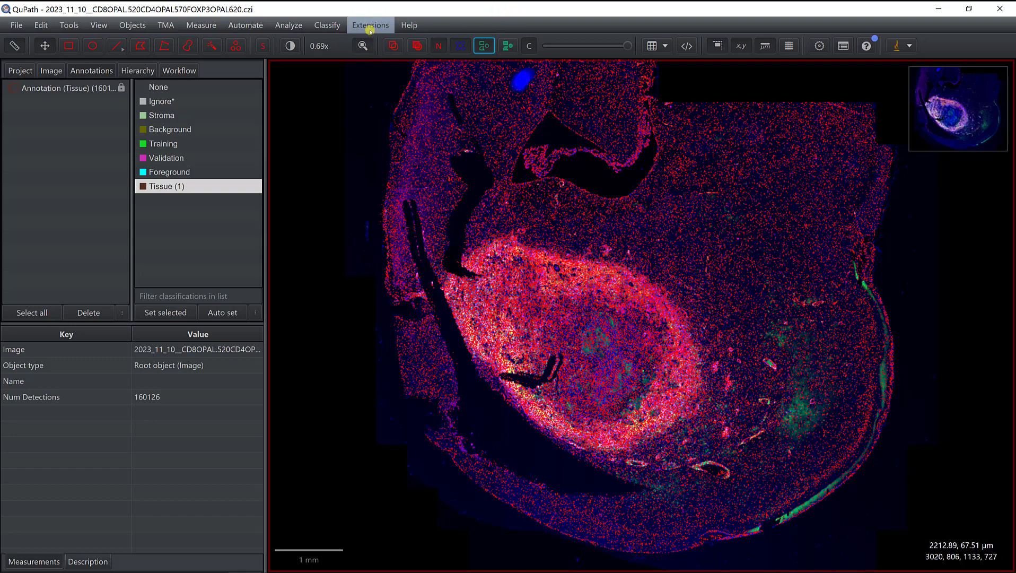
left_click(686, 46)
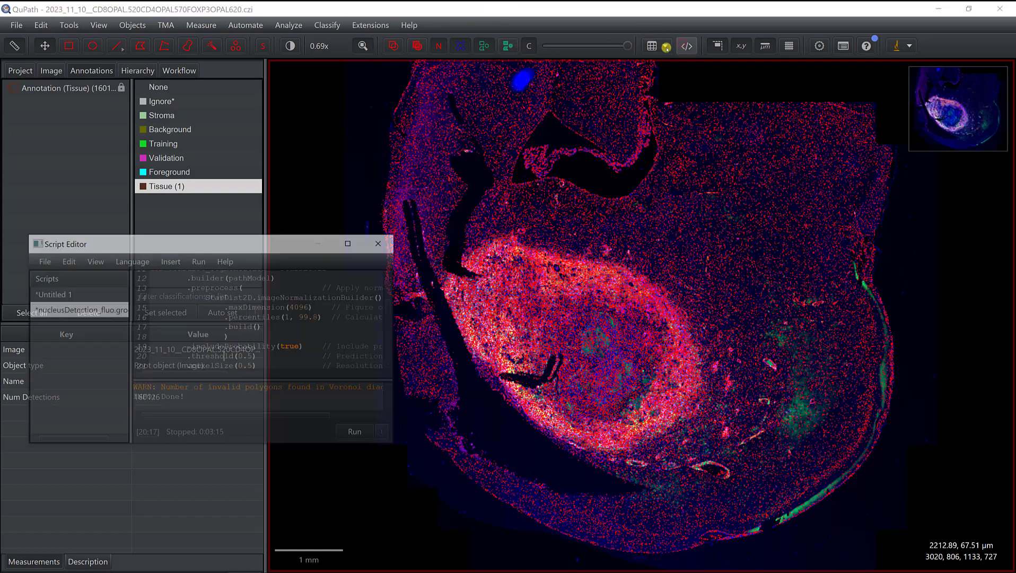
left_click(45, 258)
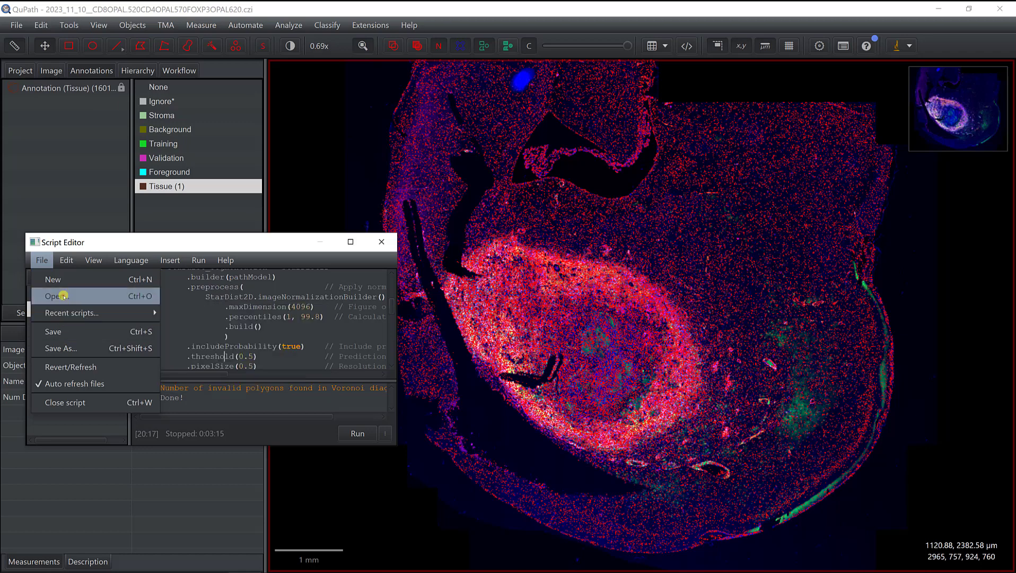
left_click(60, 296)
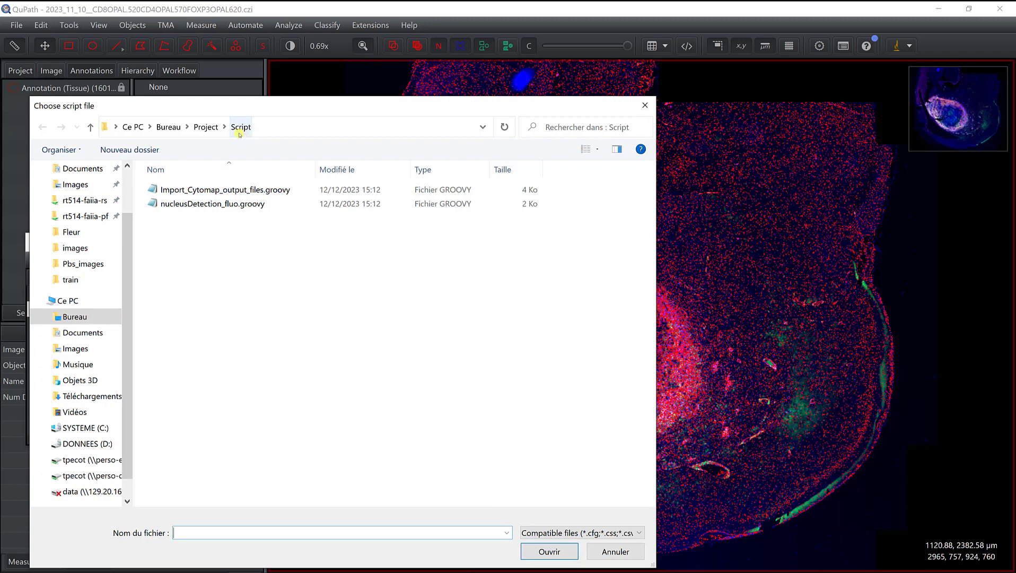
left_click(206, 192)
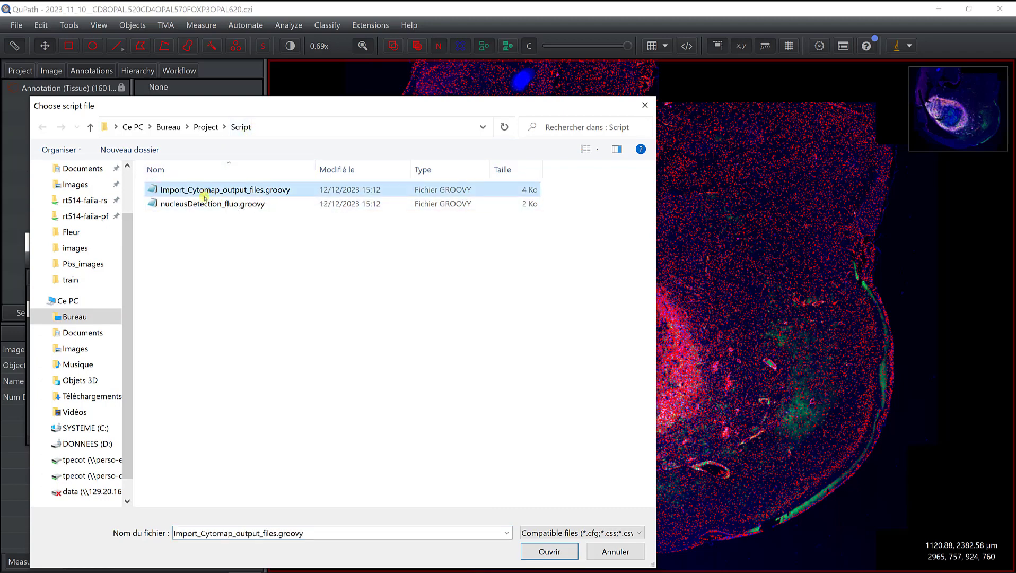
left_click(540, 555)
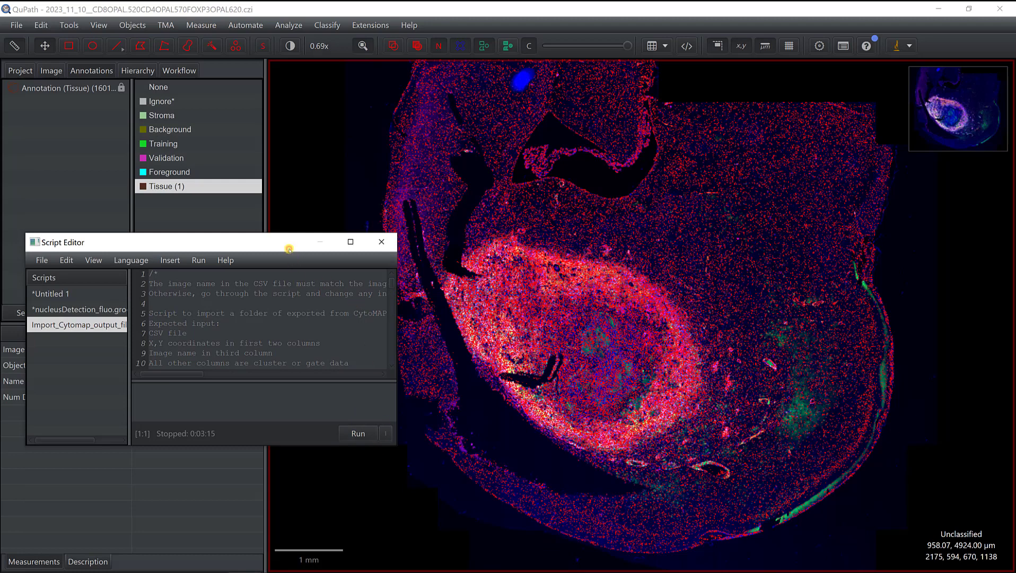
Step: Run the import script, choosing the Project's CytomapExportMeasurements folder as input, and close the Script Editor
left_click_drag(289, 241, 304, 3)
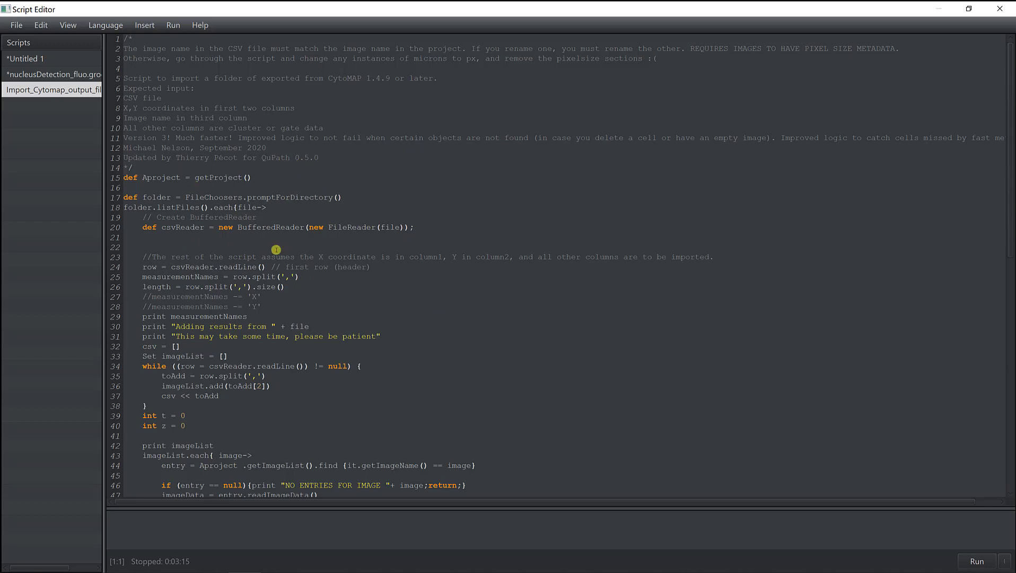
left_click(968, 9)
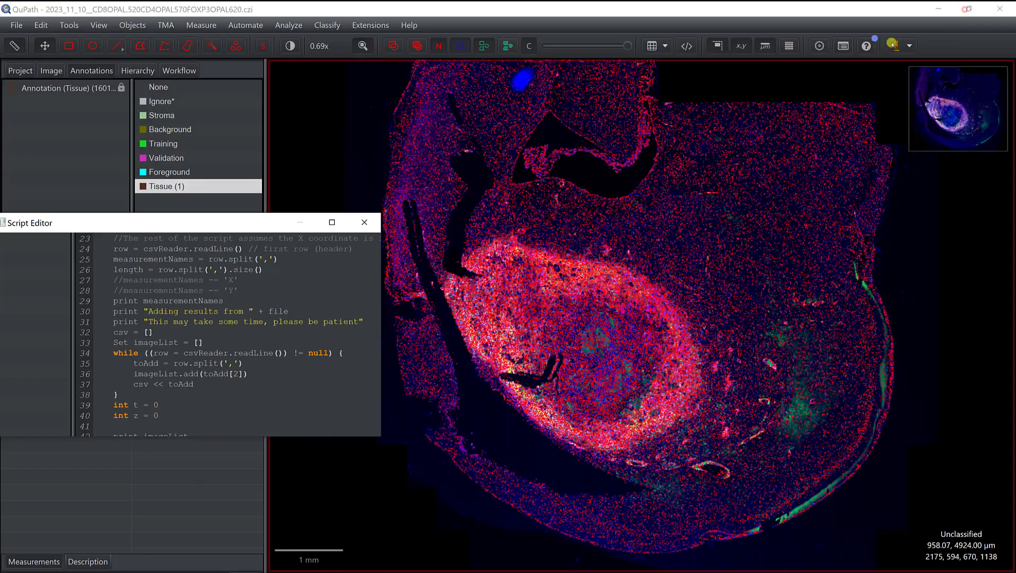
left_click(360, 431)
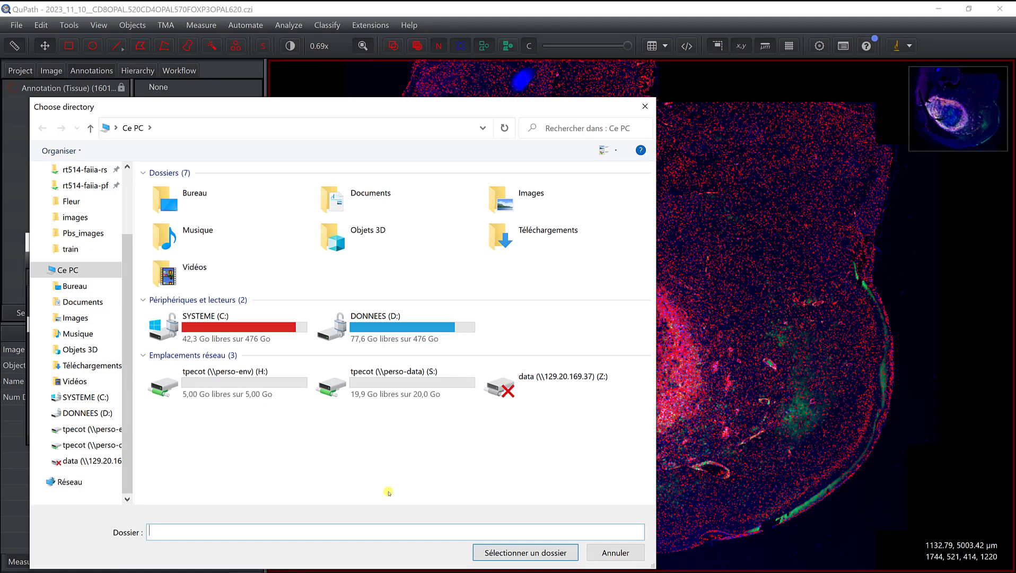
double_click(393, 318)
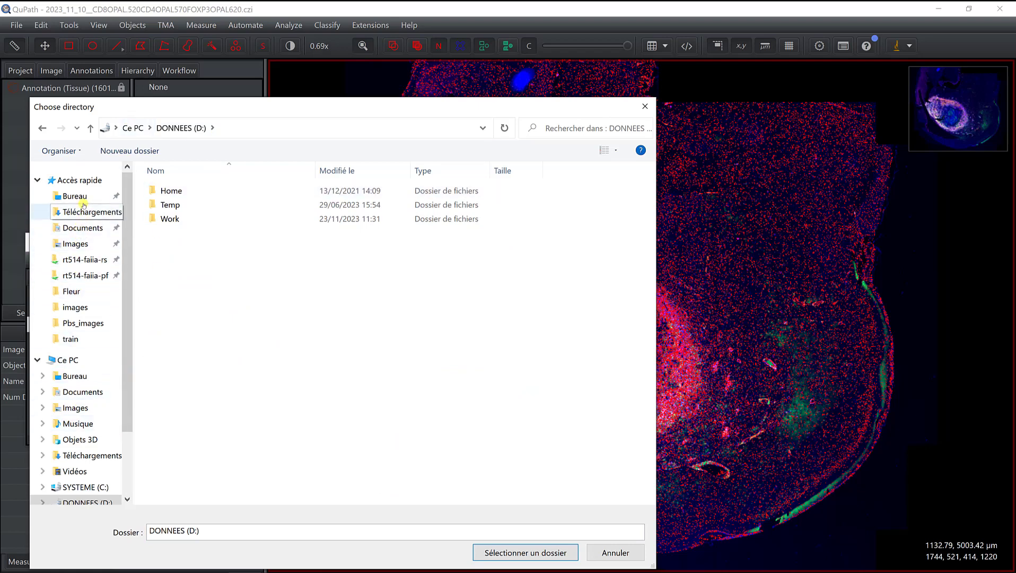
left_click(57, 194)
left_click(175, 217)
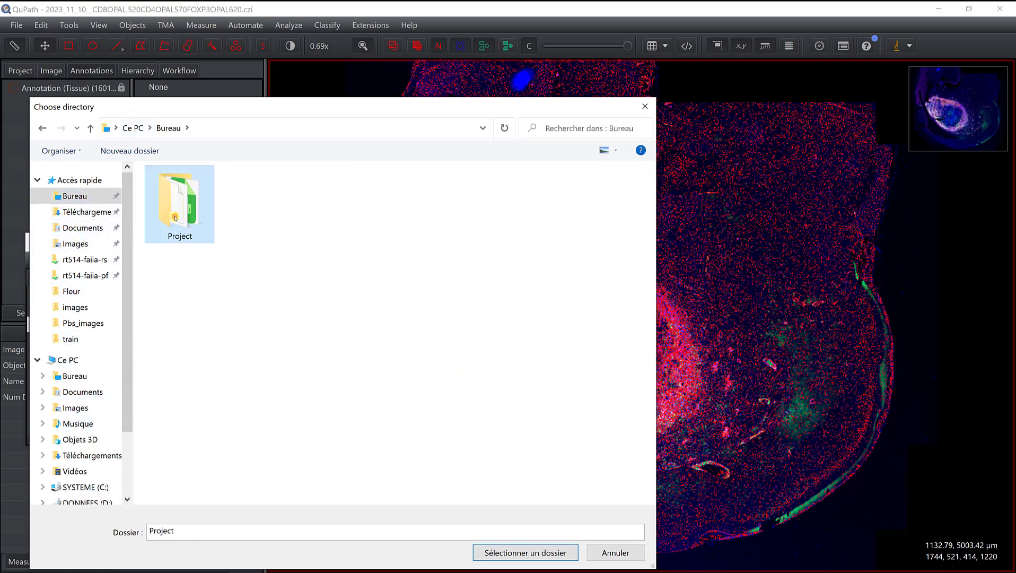
double_click(175, 217)
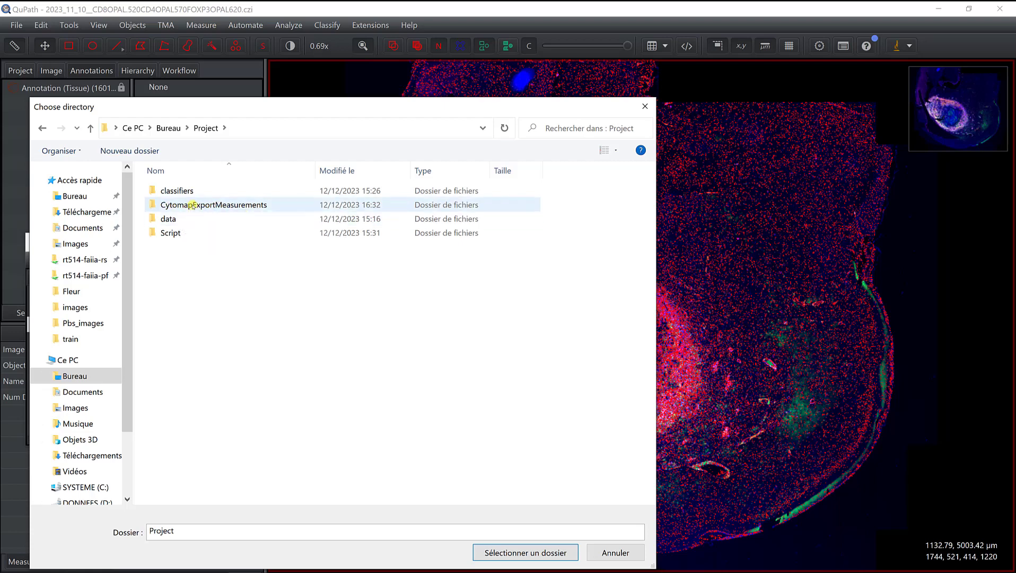
double_click(192, 206)
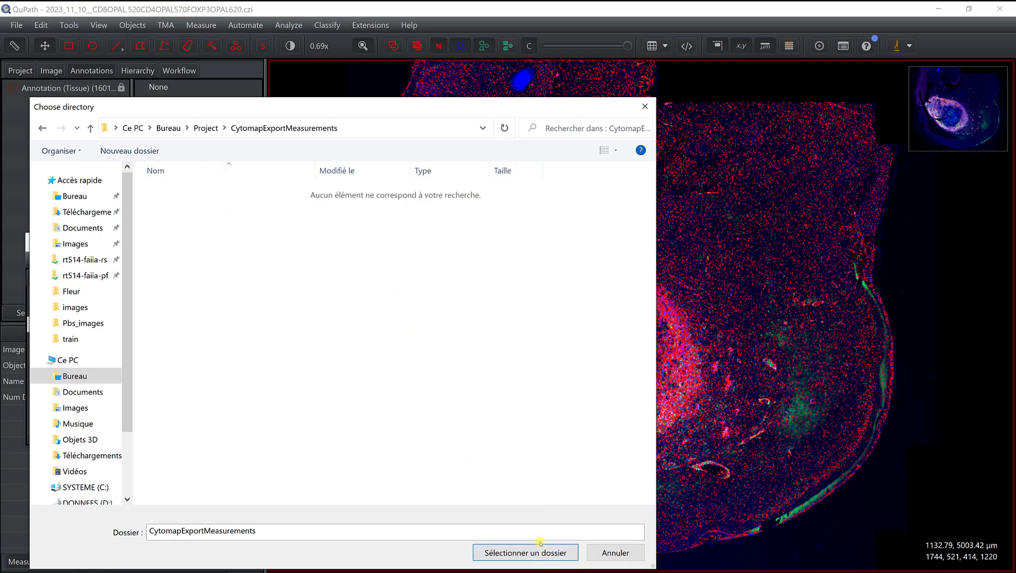
left_click(532, 552)
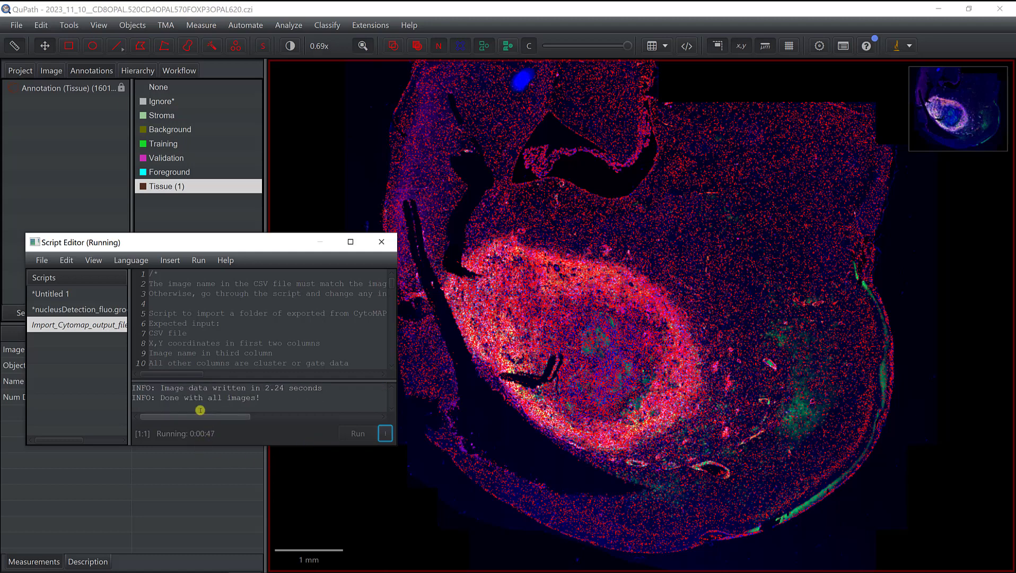
left_click(381, 242)
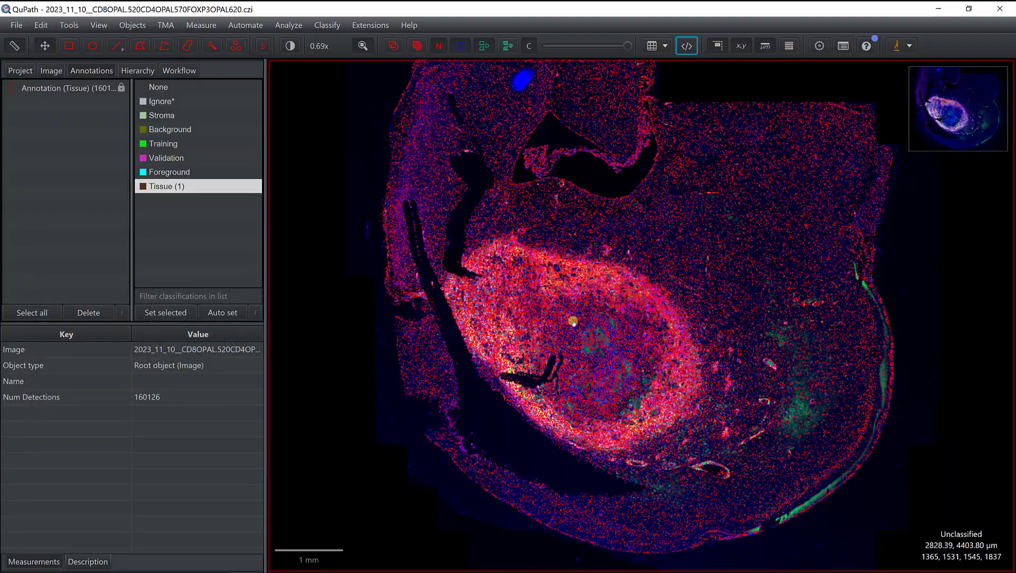
Step: Zoom into the tissue, select a cell and find its SOM_4_clusters measurement
scroll(503, 341, "up", 8)
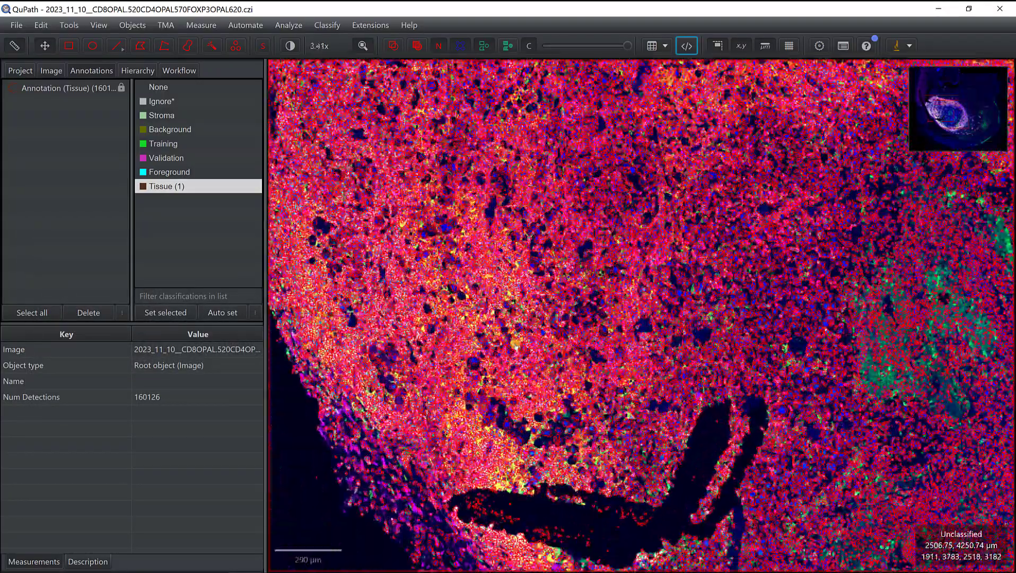
scroll(514, 343, "up", 12)
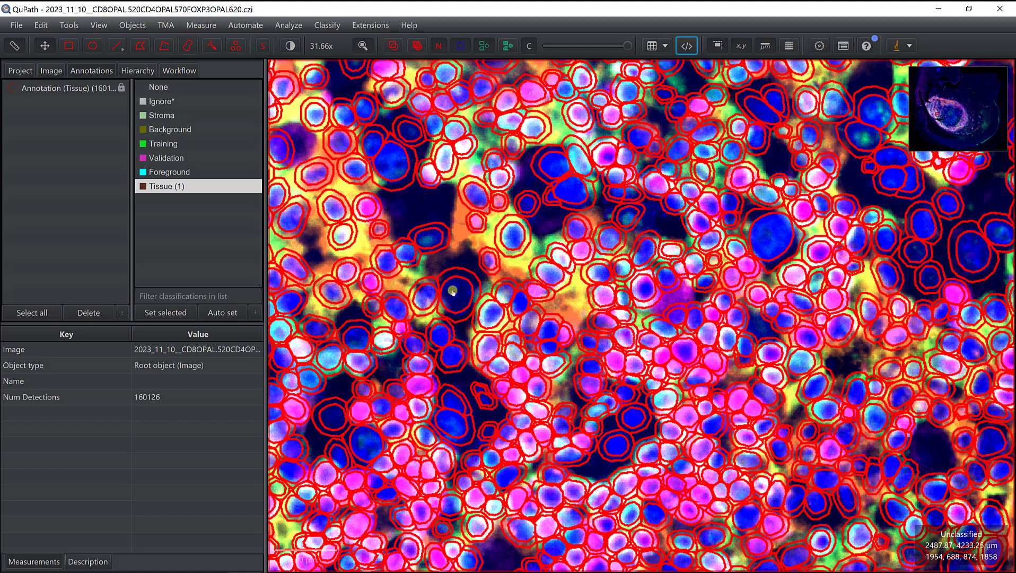
left_click(452, 291)
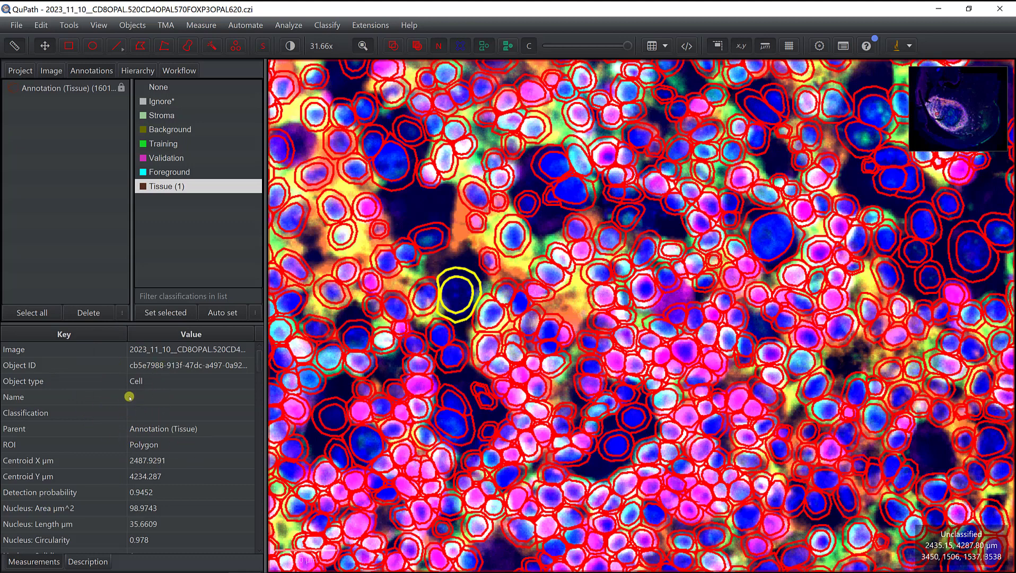
scroll(132, 391, "down", 7)
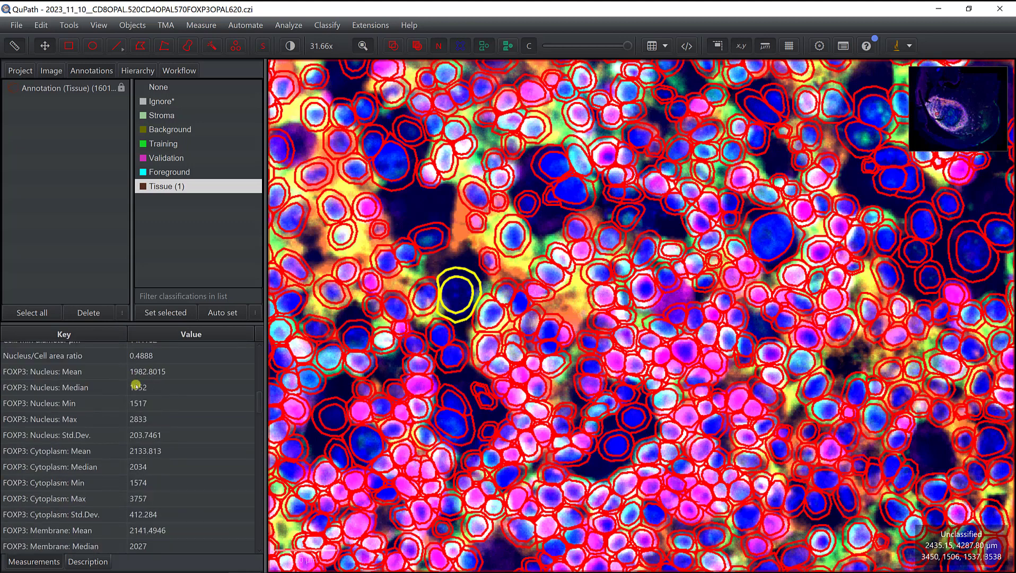
scroll(136, 385, "down", 10)
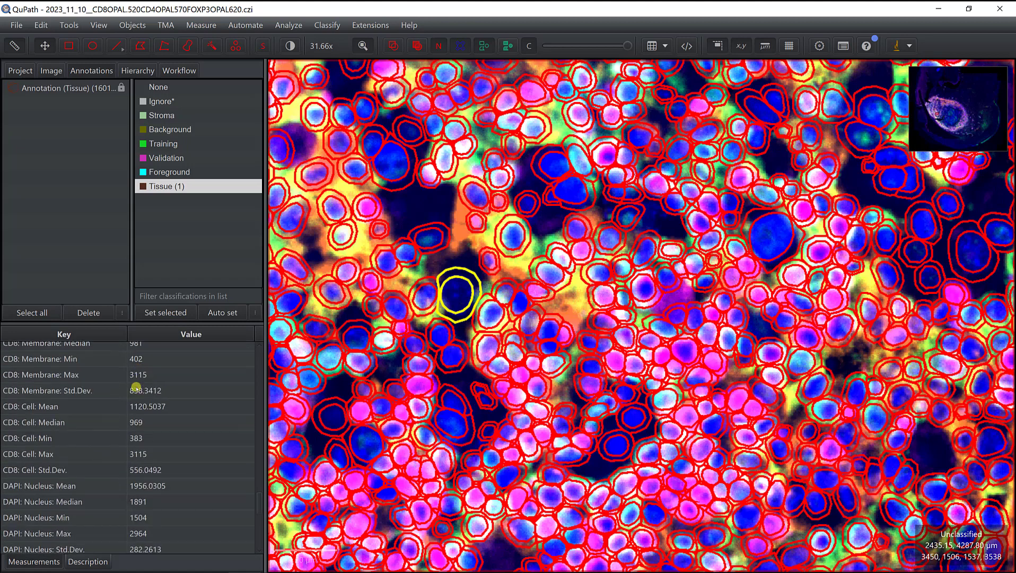
scroll(136, 387, "down", 10)
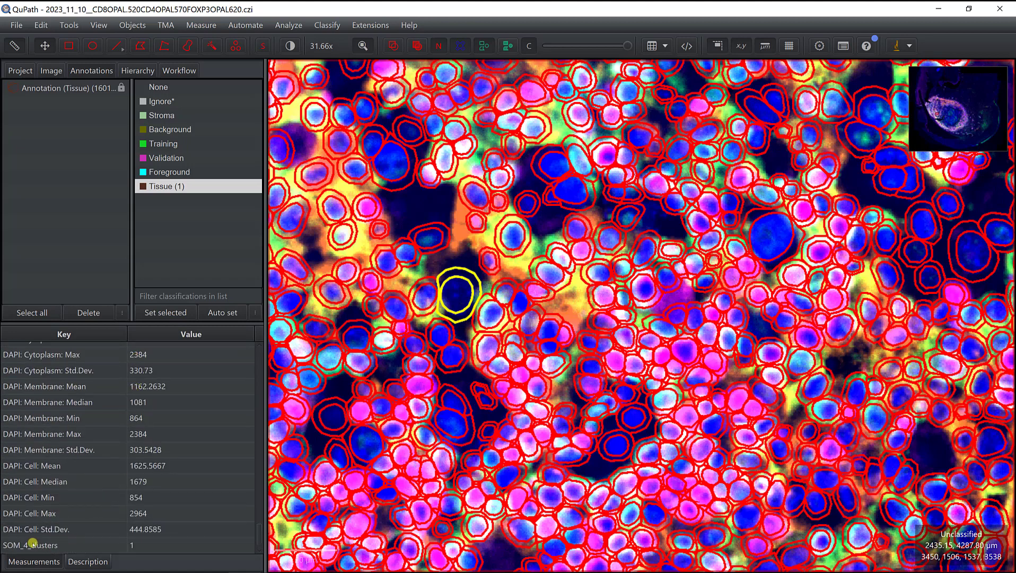
left_click(27, 546)
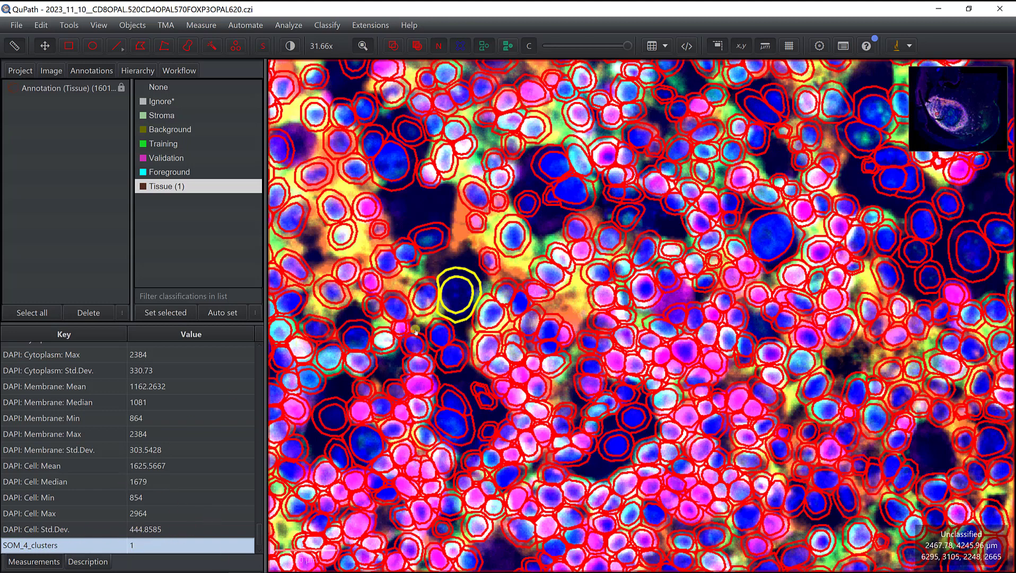
Step: Select several neighbouring cells to compare their SOM_4_clusters values
left_click(429, 300)
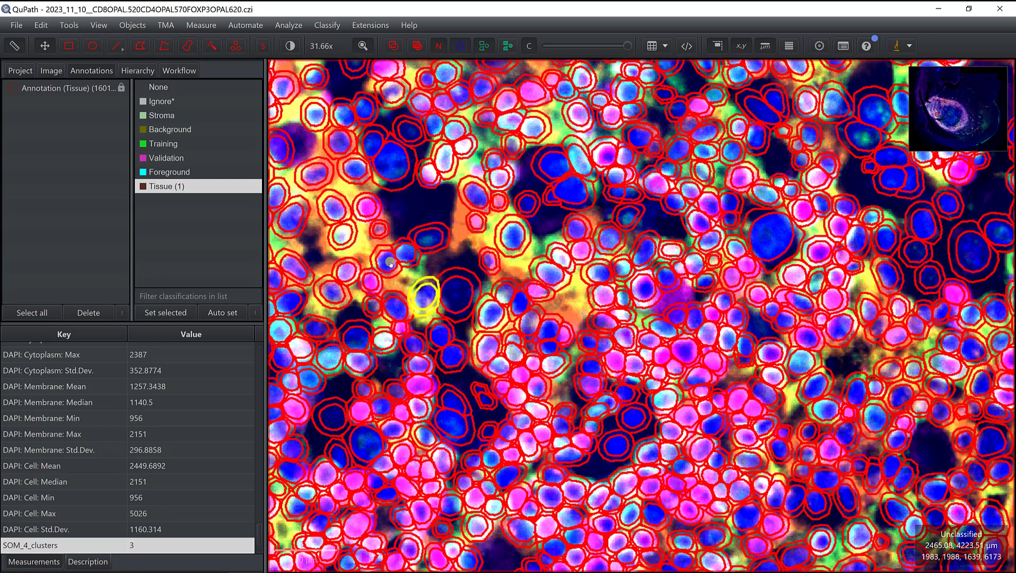
left_click(420, 381)
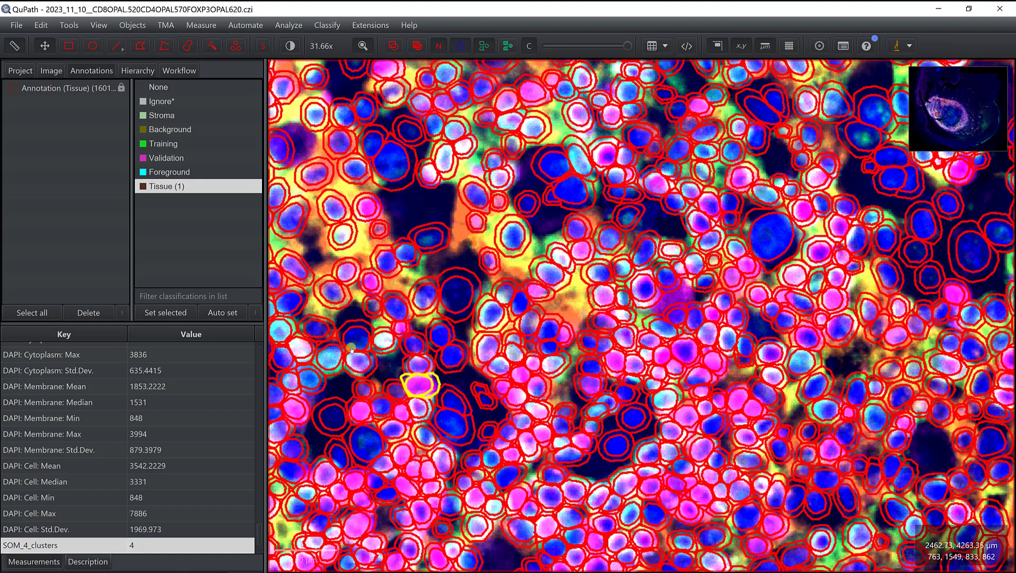
left_click(329, 359)
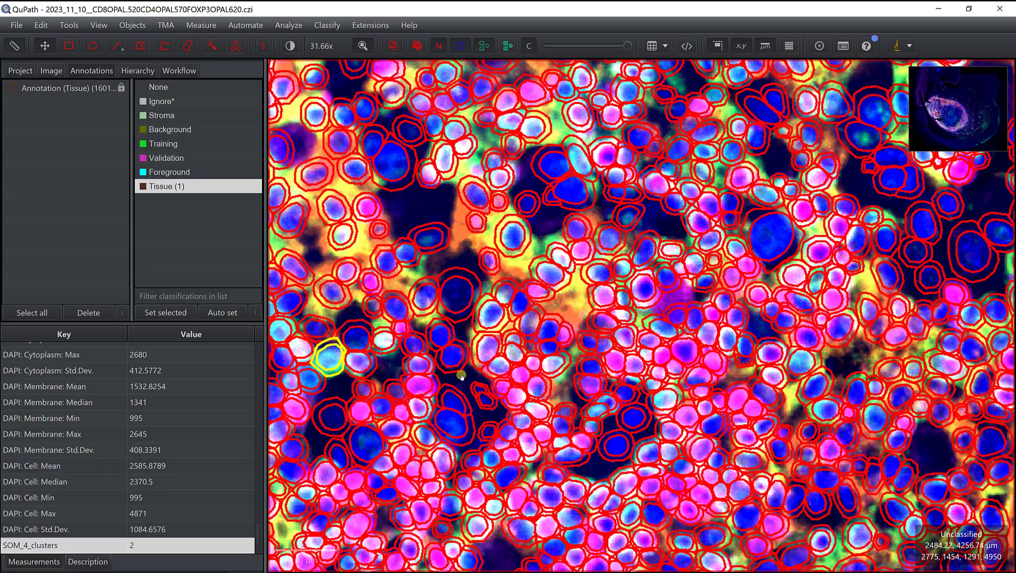
Step: Open Measurement maps and colour the cell detections by the SOM_4_clusters measurement
scroll(461, 375, "down", 10)
scroll(461, 375, "down", 3)
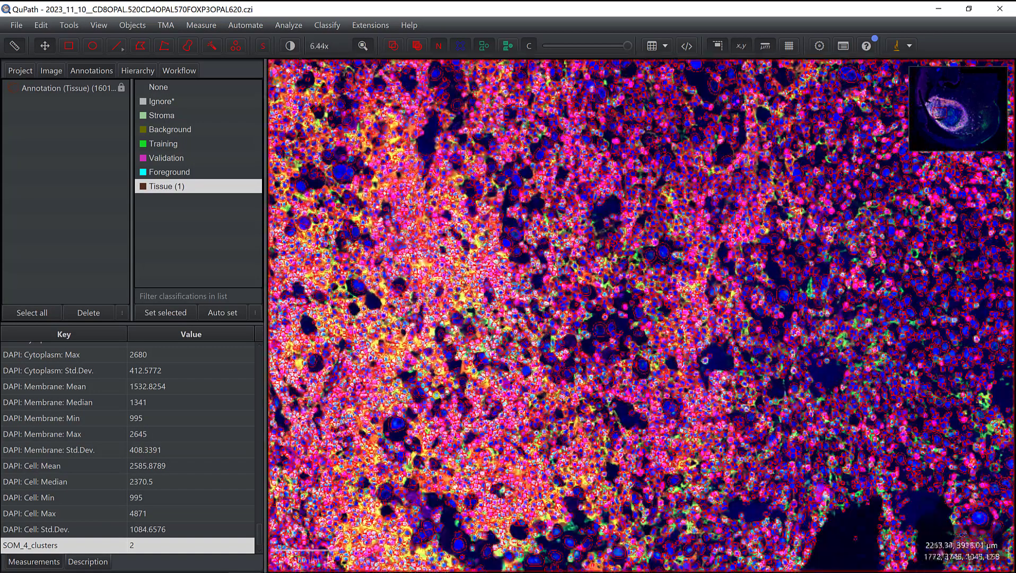
left_click(201, 26)
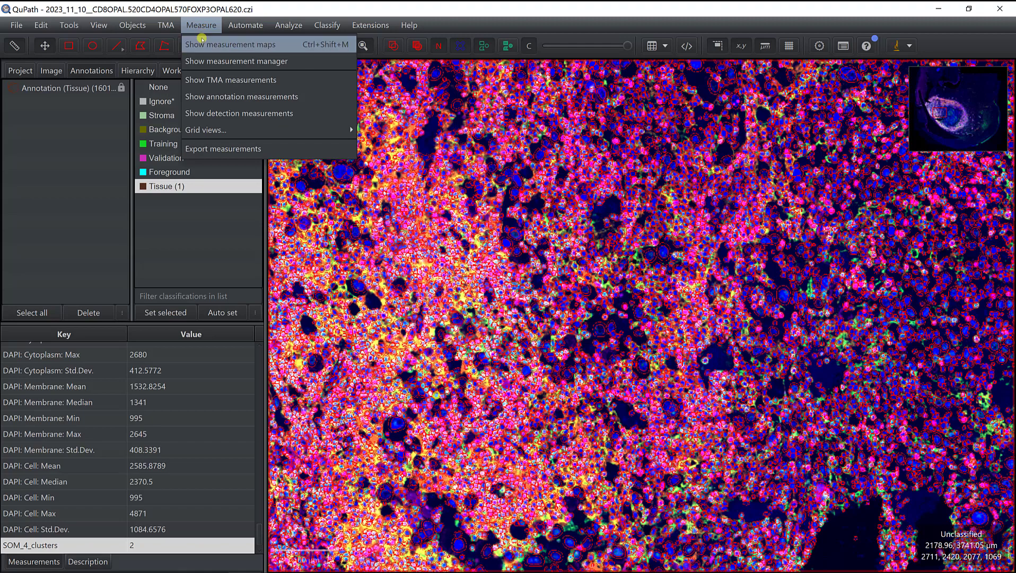
left_click(204, 44)
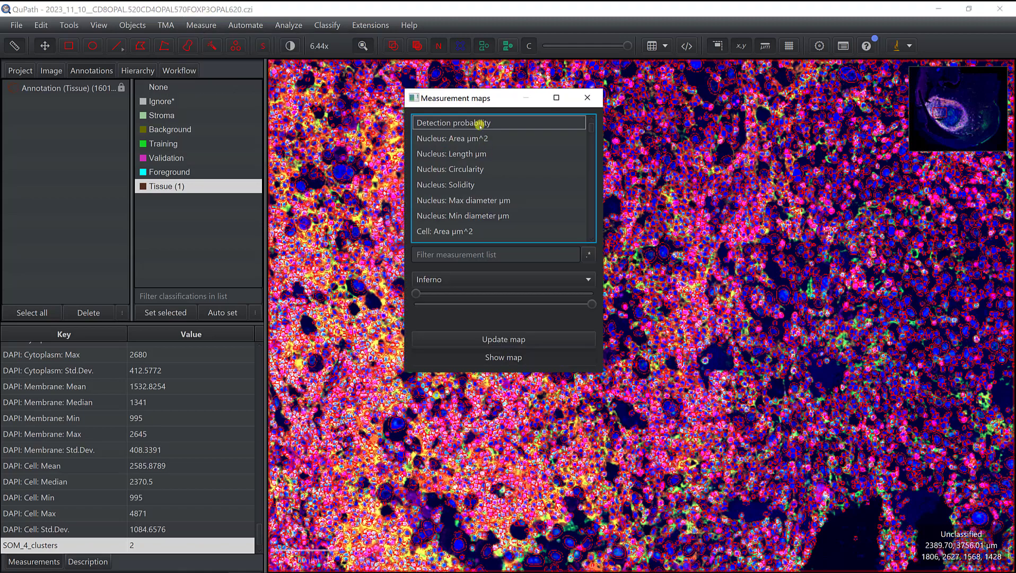
scroll(483, 175, "down", 15)
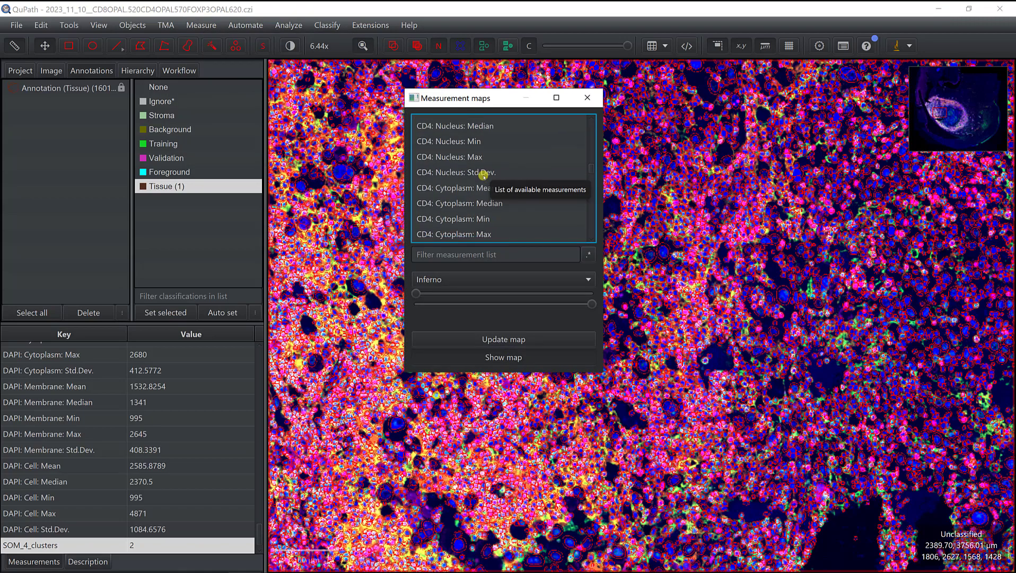
scroll(483, 175, "down", 20)
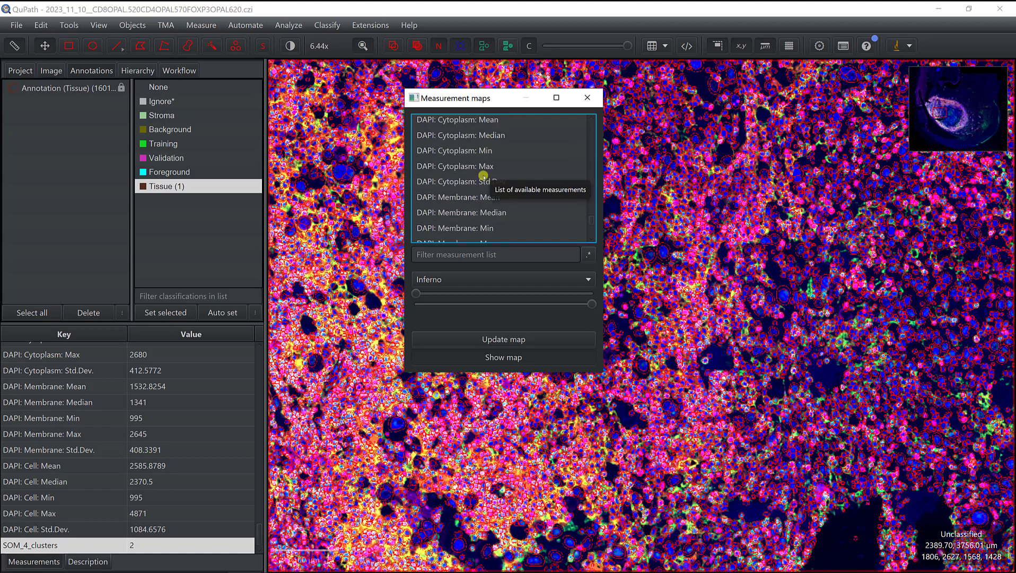
scroll(483, 175, "down", 5)
left_click(441, 234)
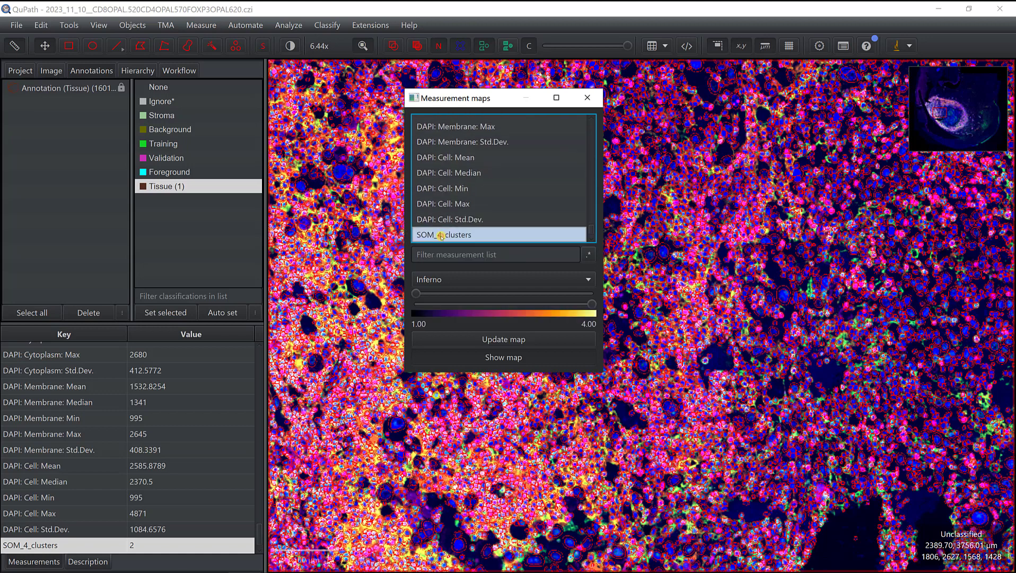
Step: Move the Measurement maps dialog aside and display the cell detections as filled shapes
left_click_drag(489, 103, 163, 207)
scroll(517, 286, "up", 5)
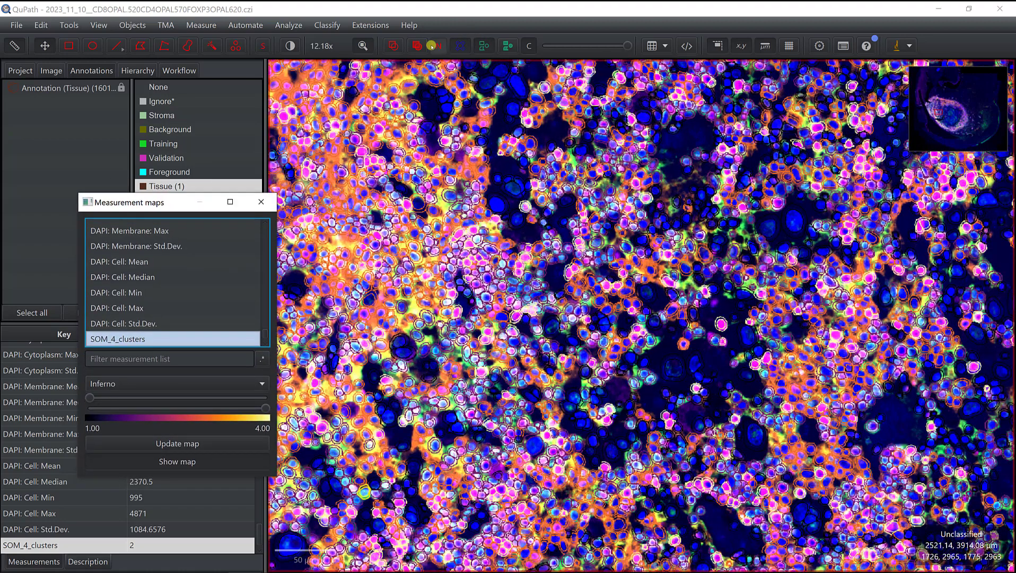
left_click(508, 45)
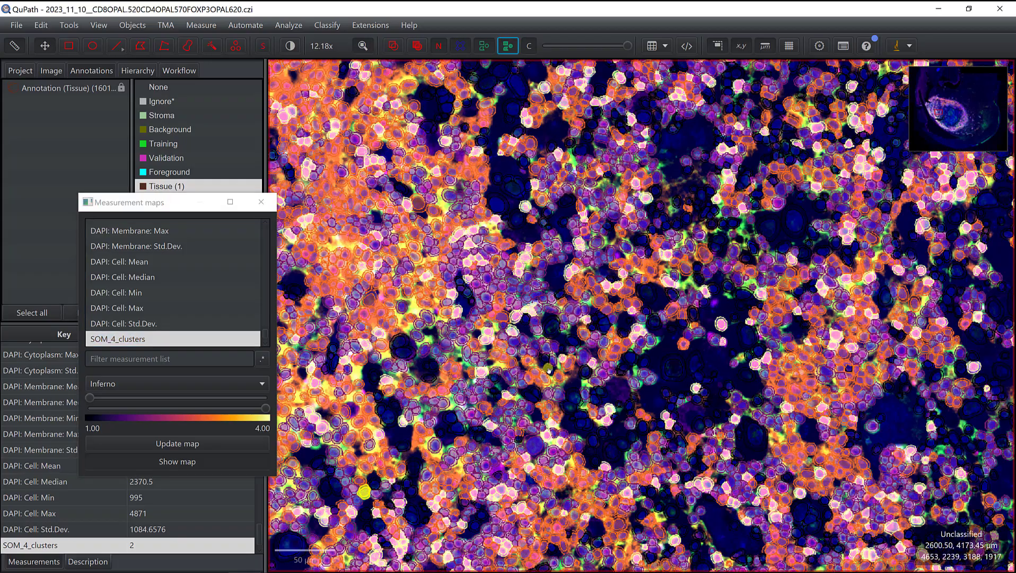
Step: Zoom and pan across the whole tissue section to examine the spatial distribution of the SOM_4_clusters map
scroll(548, 367, "down", 7)
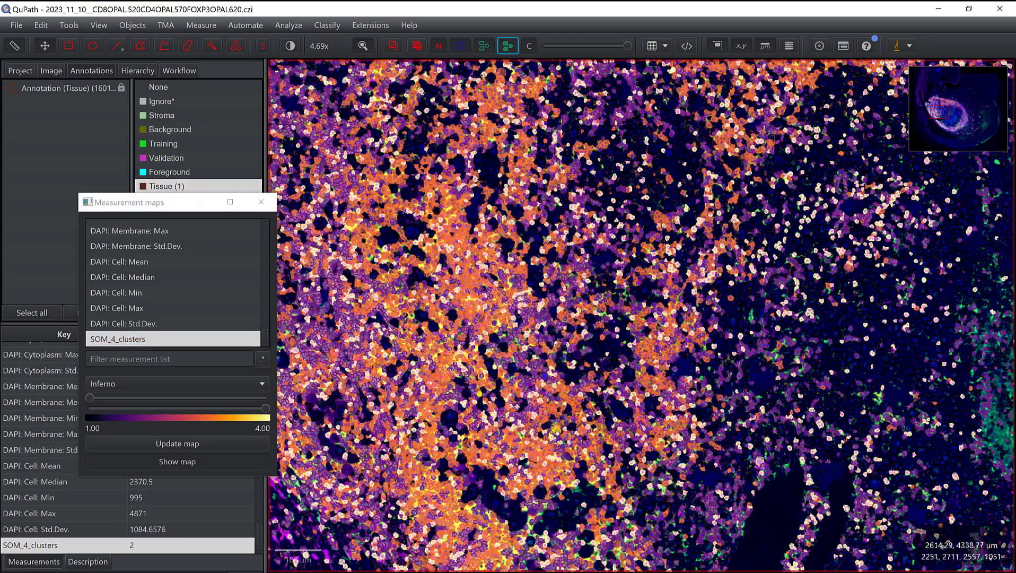
scroll(669, 454, "down", 10)
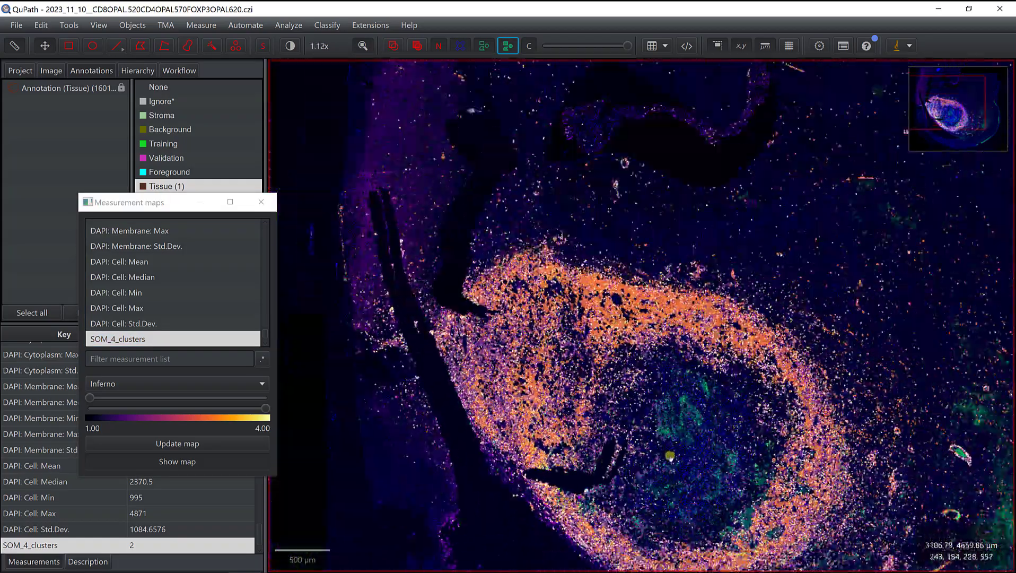
left_click_drag(509, 524, 504, 397)
scroll(506, 396, "down", 2)
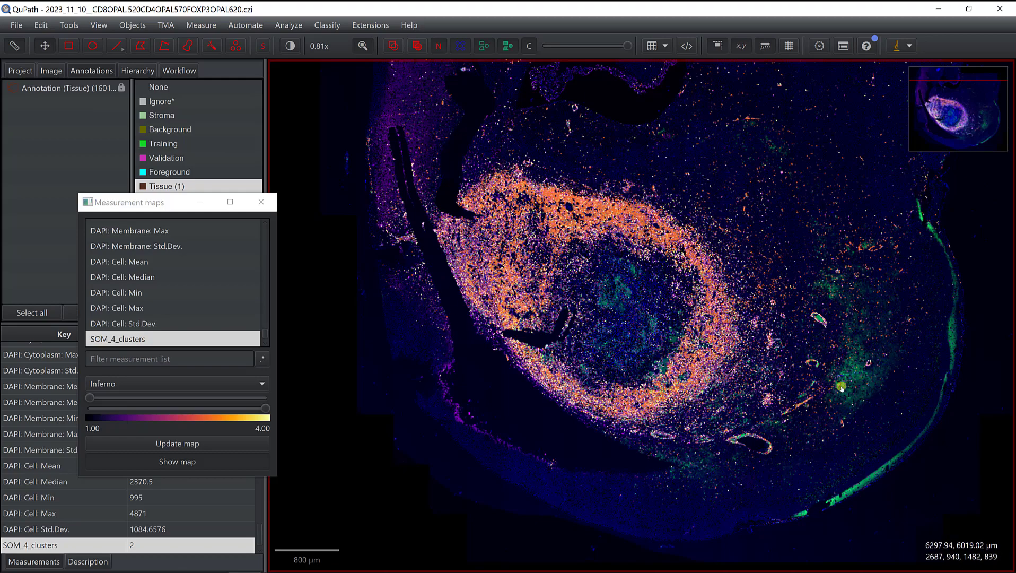
scroll(725, 500, "up", 10)
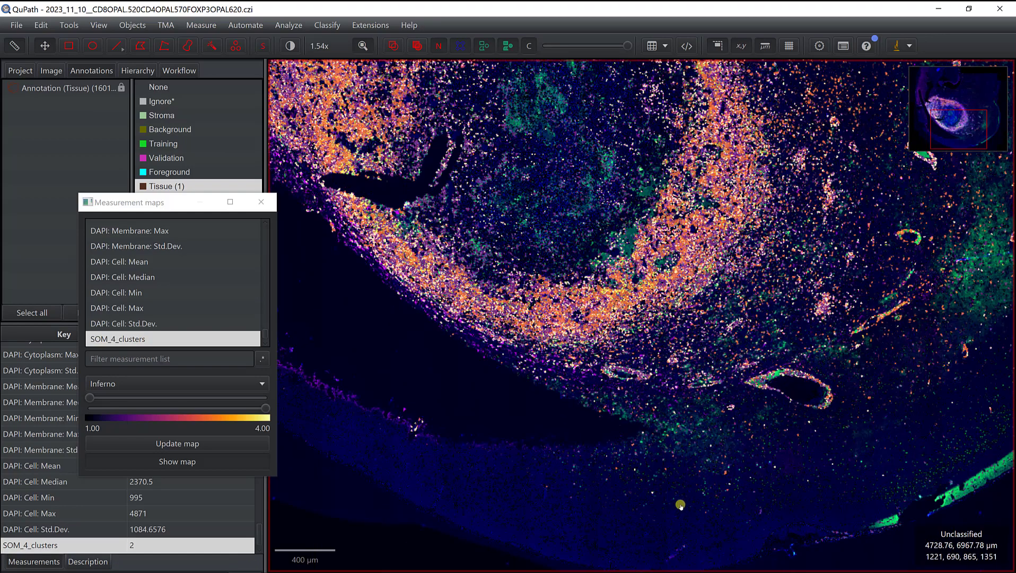
scroll(686, 500, "up", 2)
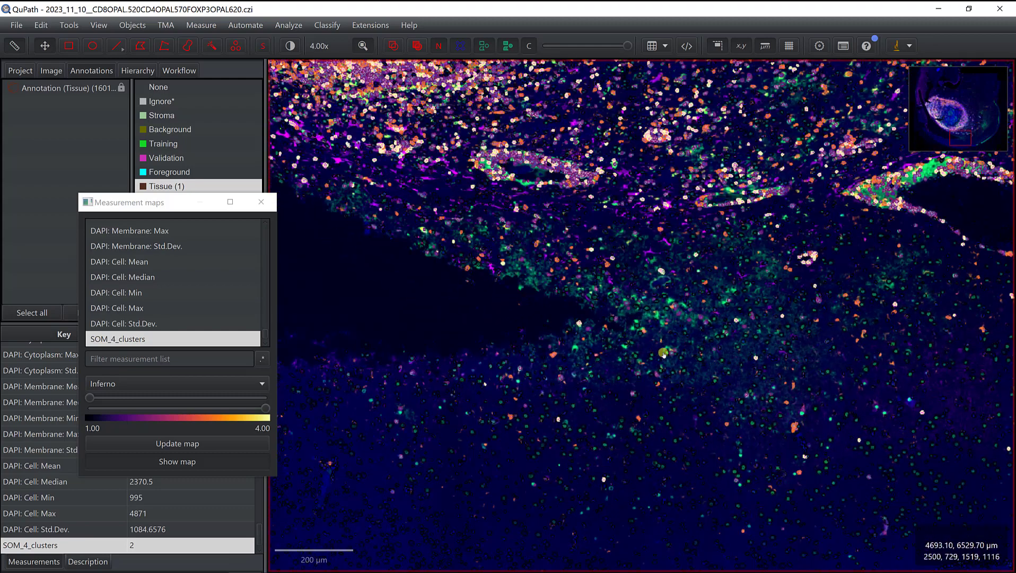
scroll(665, 353, "up", 3)
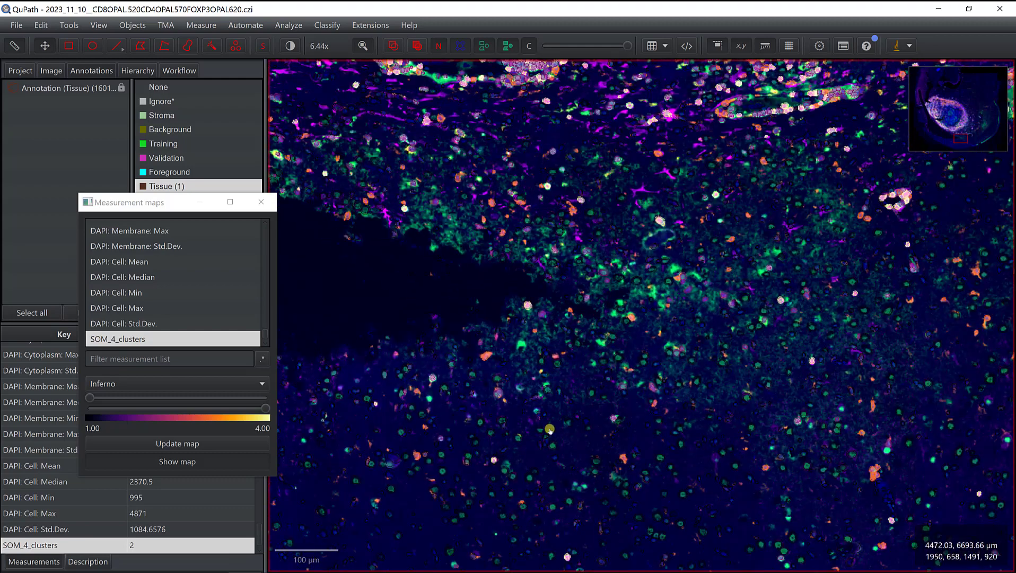
left_click_drag(421, 295, 533, 501)
left_click_drag(703, 232, 498, 251)
scroll(566, 473, "down", 3)
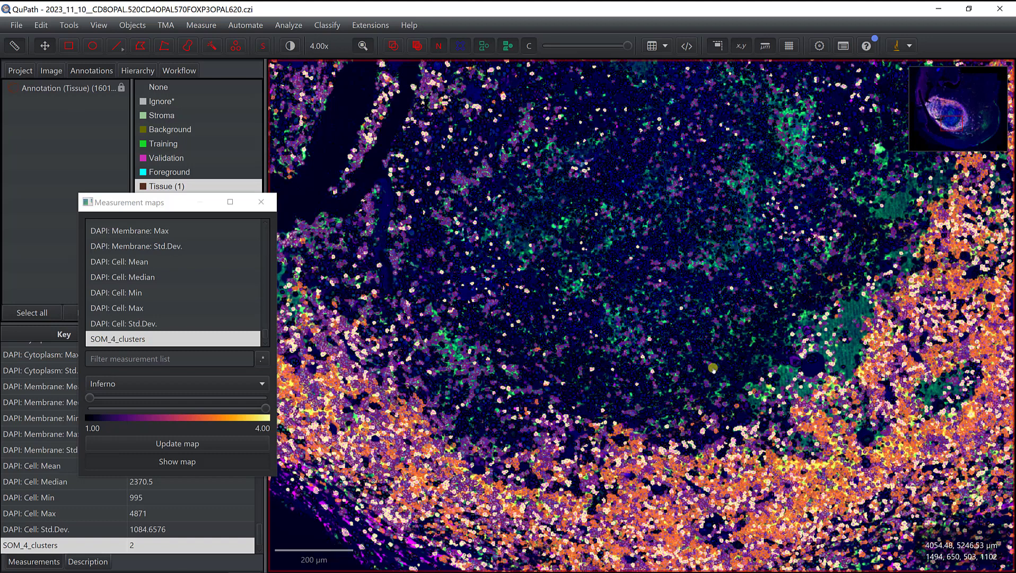
scroll(431, 370, "down", 3)
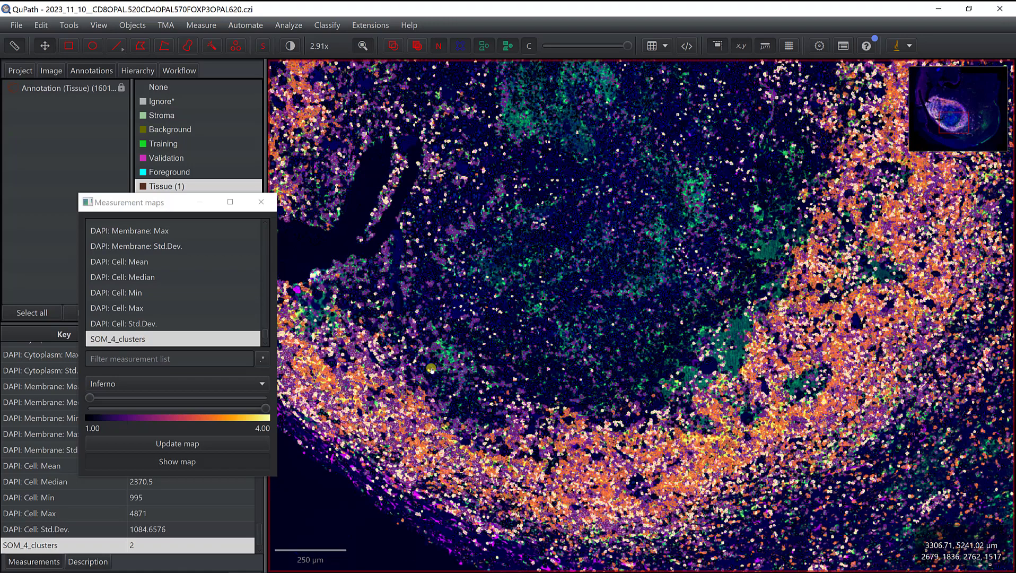
scroll(431, 368, "down", 2)
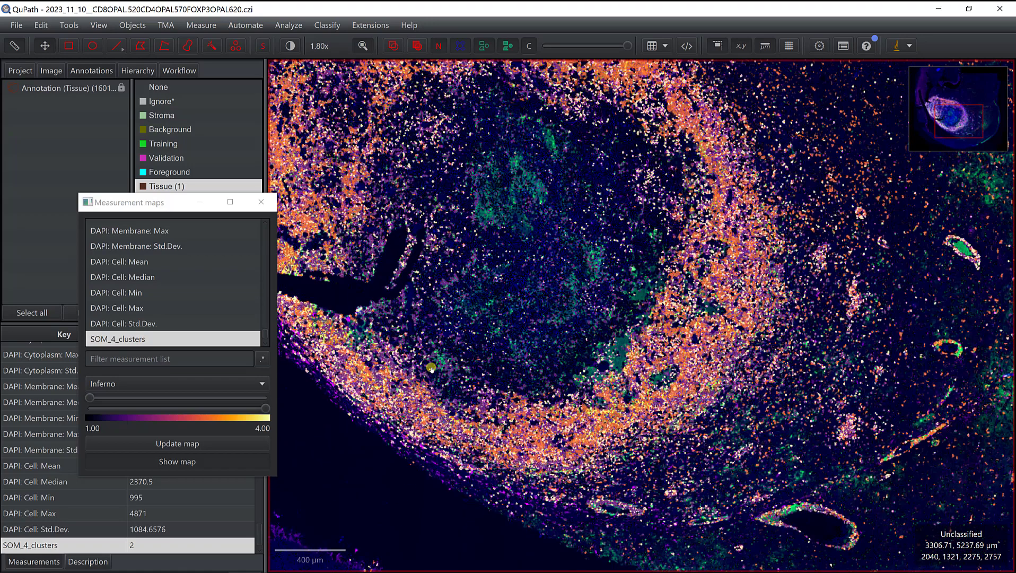
scroll(431, 368, "down", 1)
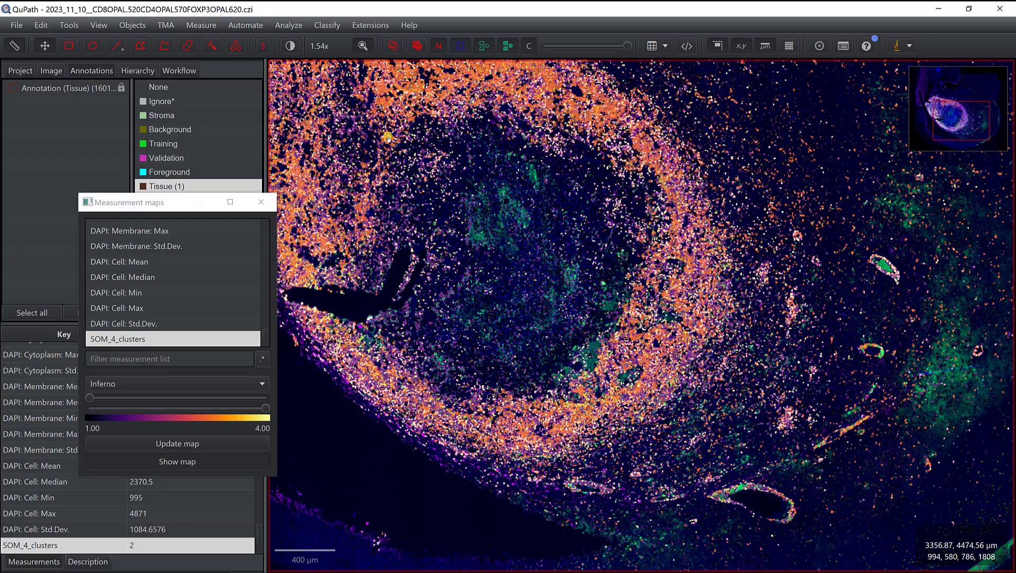
left_click_drag(446, 207, 524, 256)
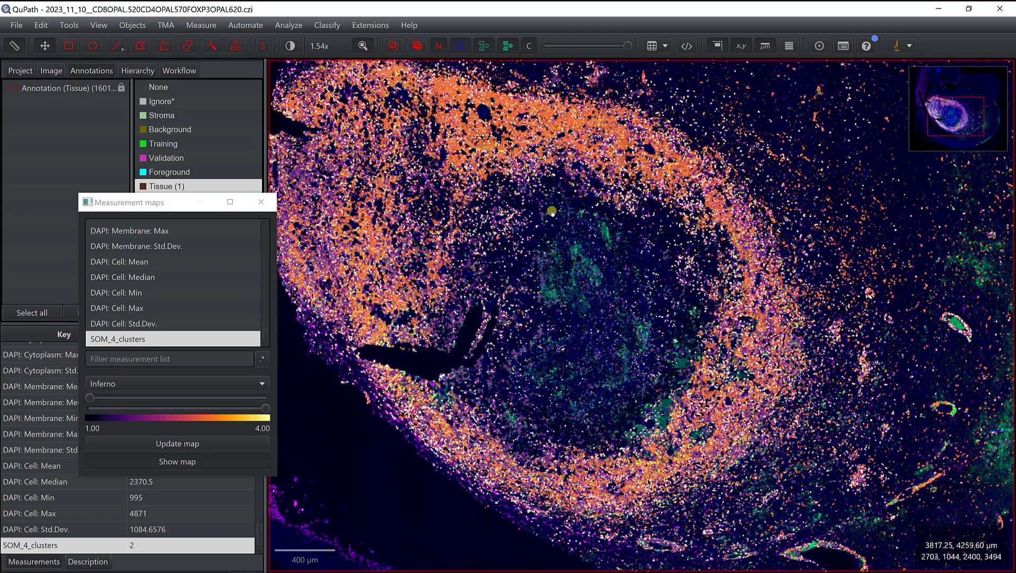
scroll(533, 200, "down", 2)
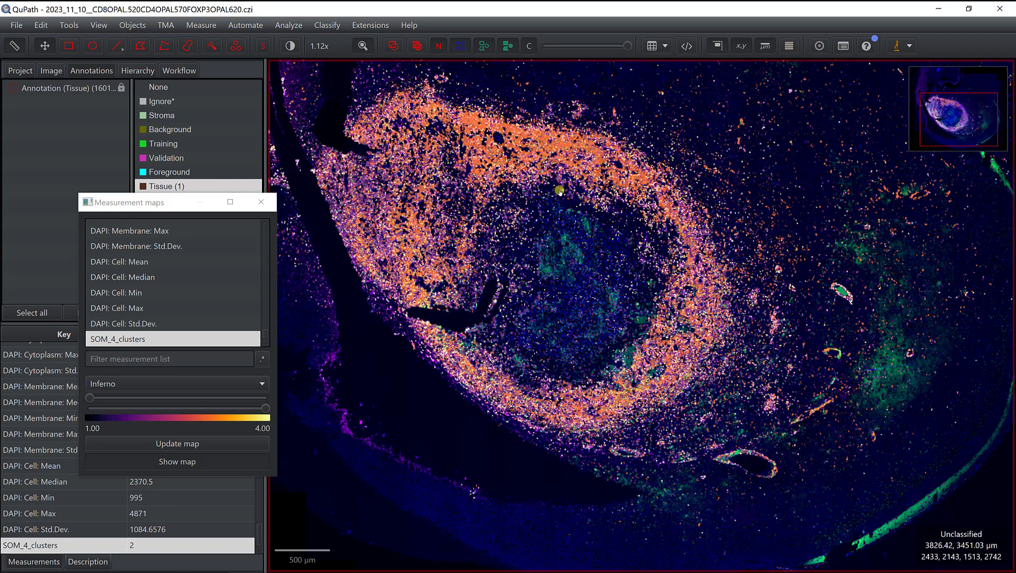
scroll(554, 191, "down", 2)
left_click_drag(554, 202, 560, 246)
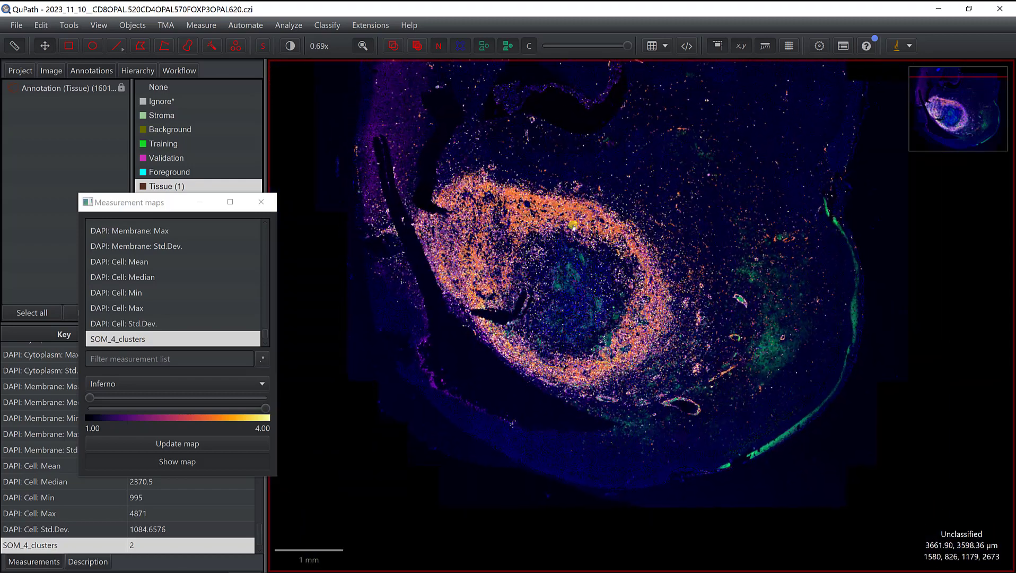